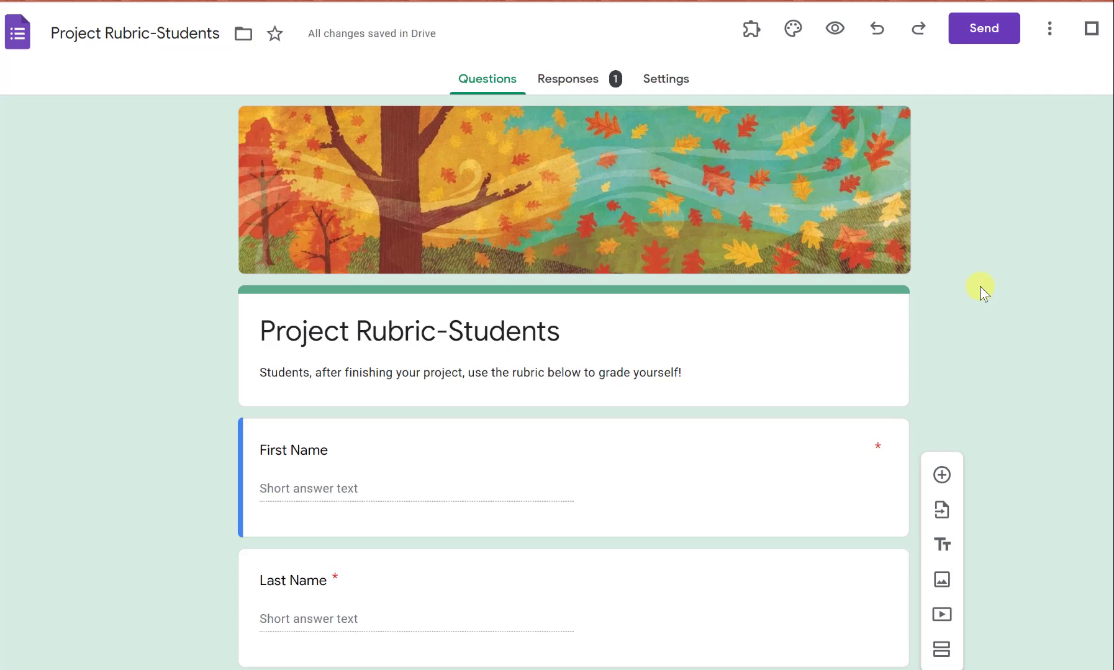
Review the name and class period questions down to "Grade your project!", and view the image insertion options for that question
scroll(631, 311, down, 3)
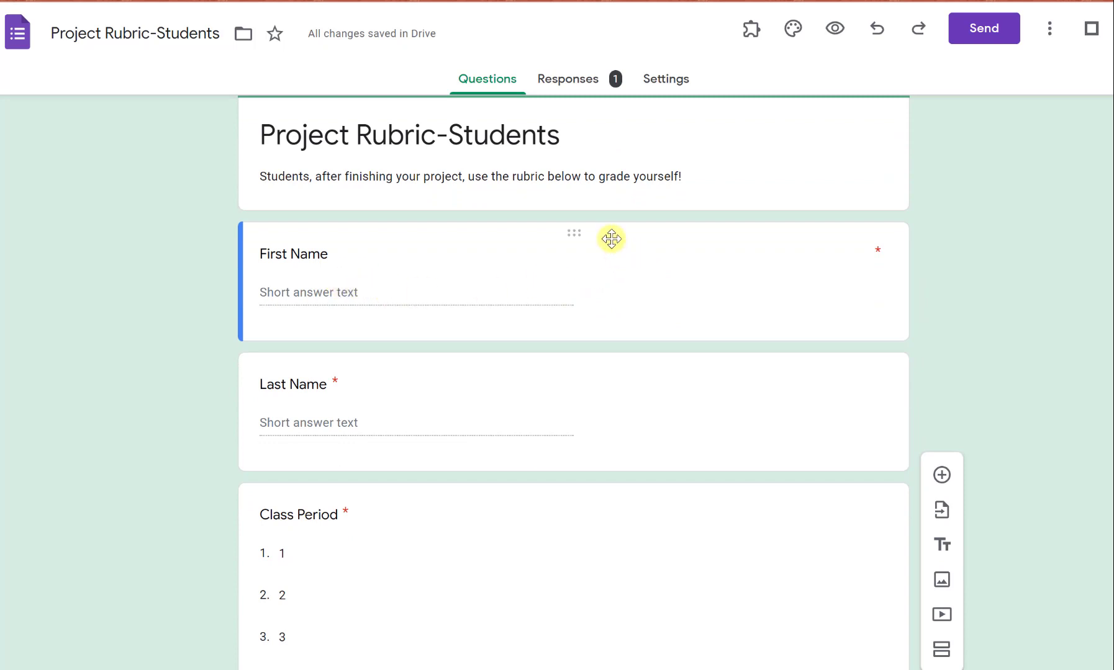
scroll(562, 398, down, 3)
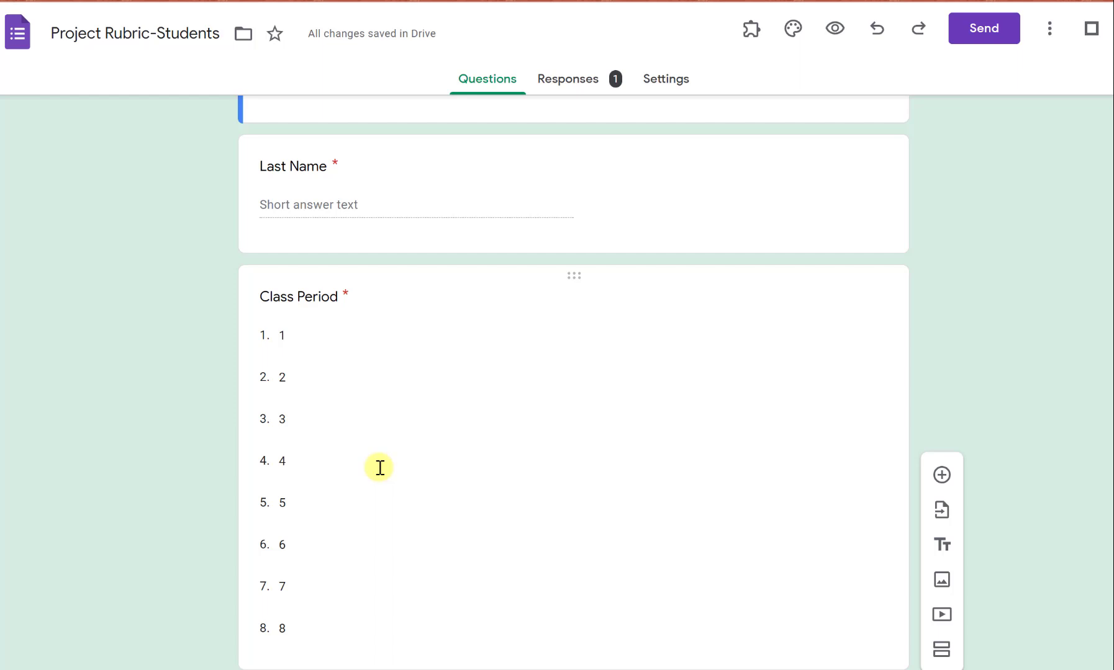
scroll(406, 430, down, 5)
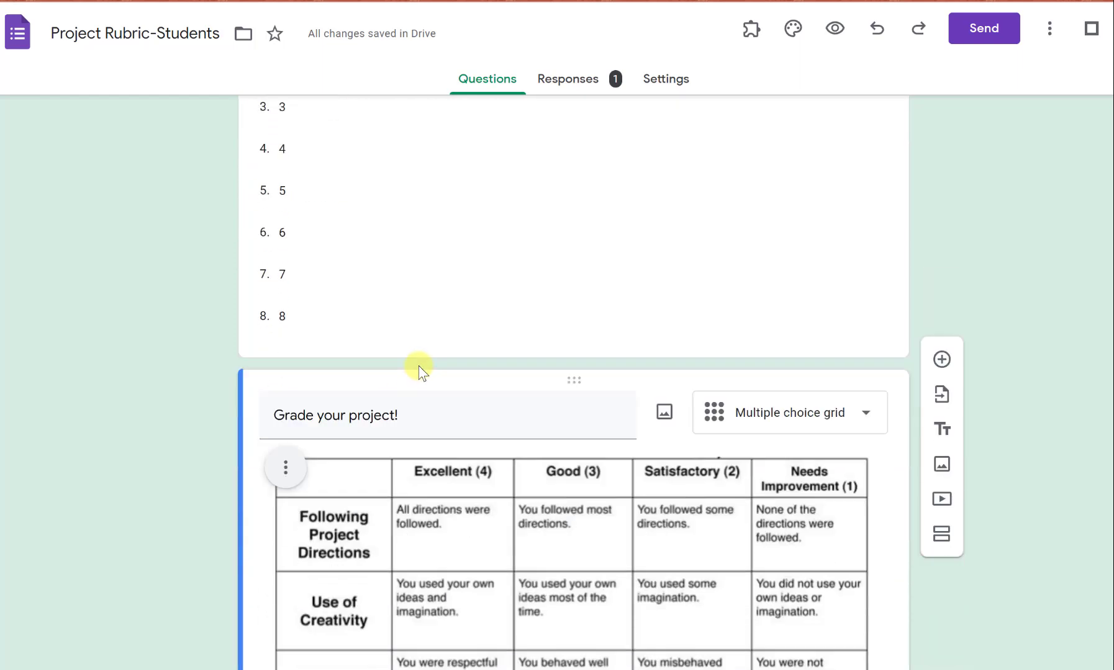
scroll(418, 367, down, 3)
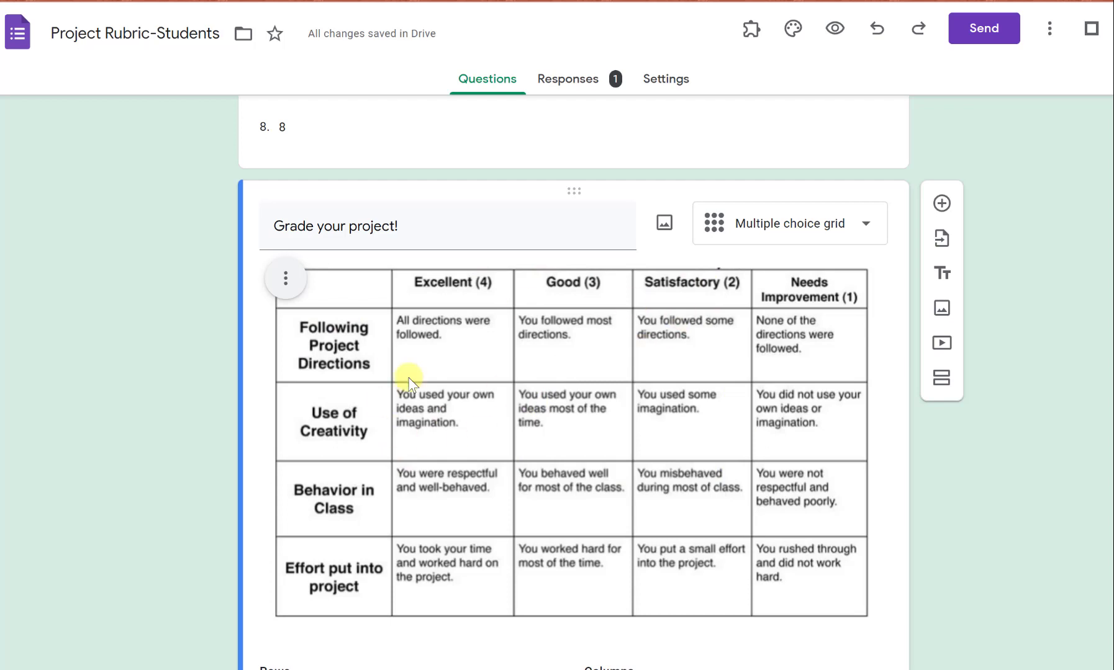
click(661, 225)
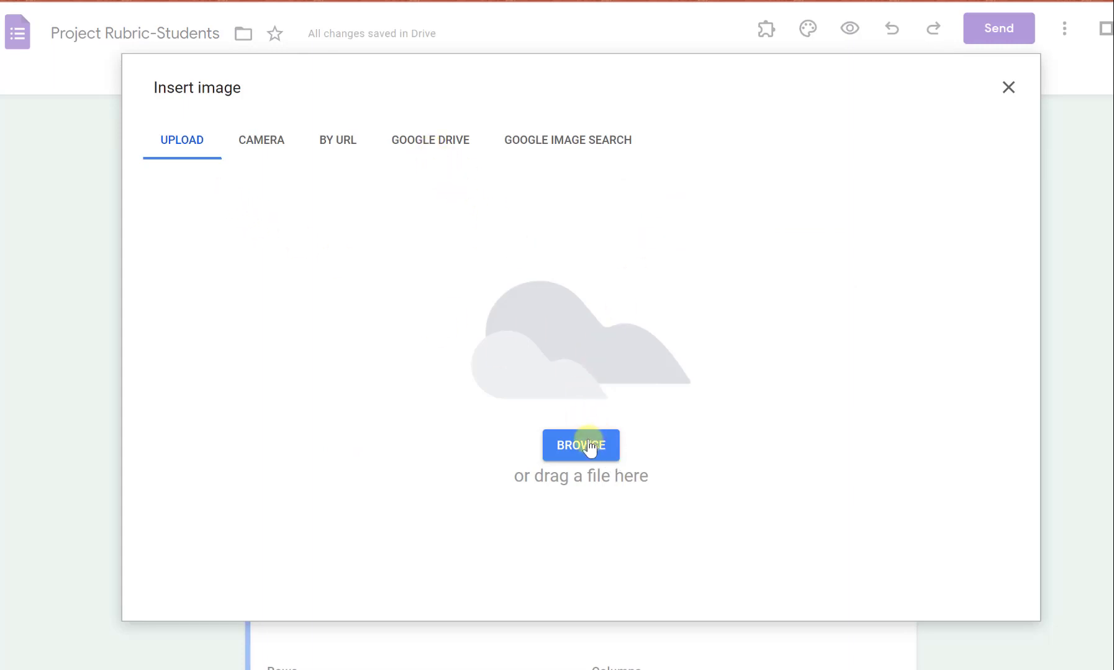
click(1008, 88)
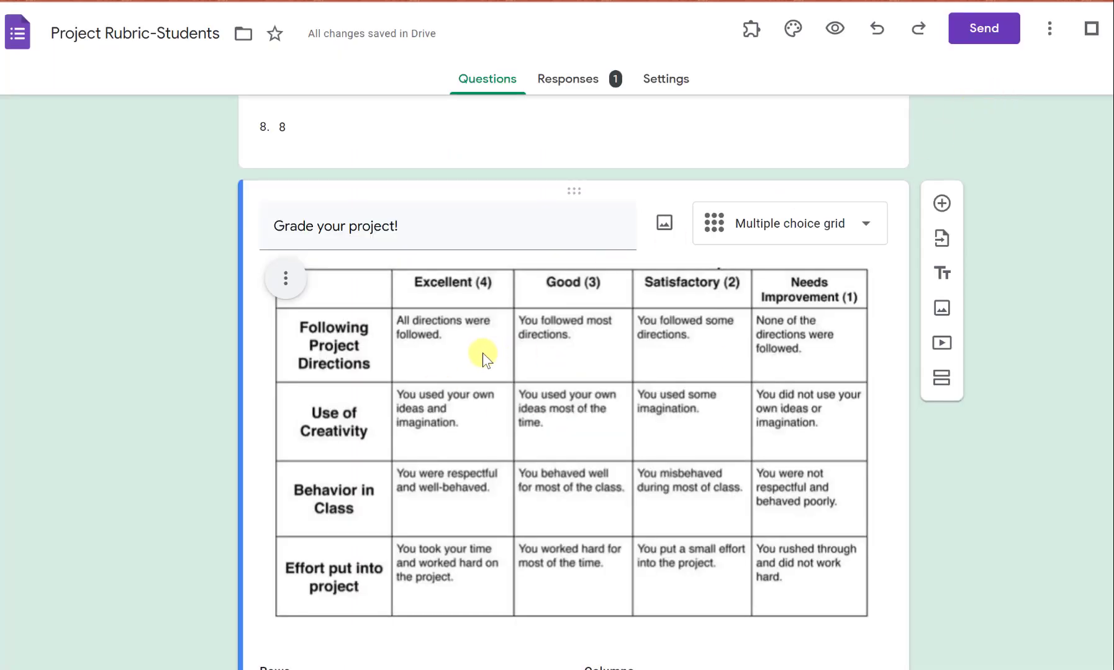
View the rubric image's alignment, change, remove and caption options, and shrink the image slightly within the "Grade your project!" question
click(286, 278)
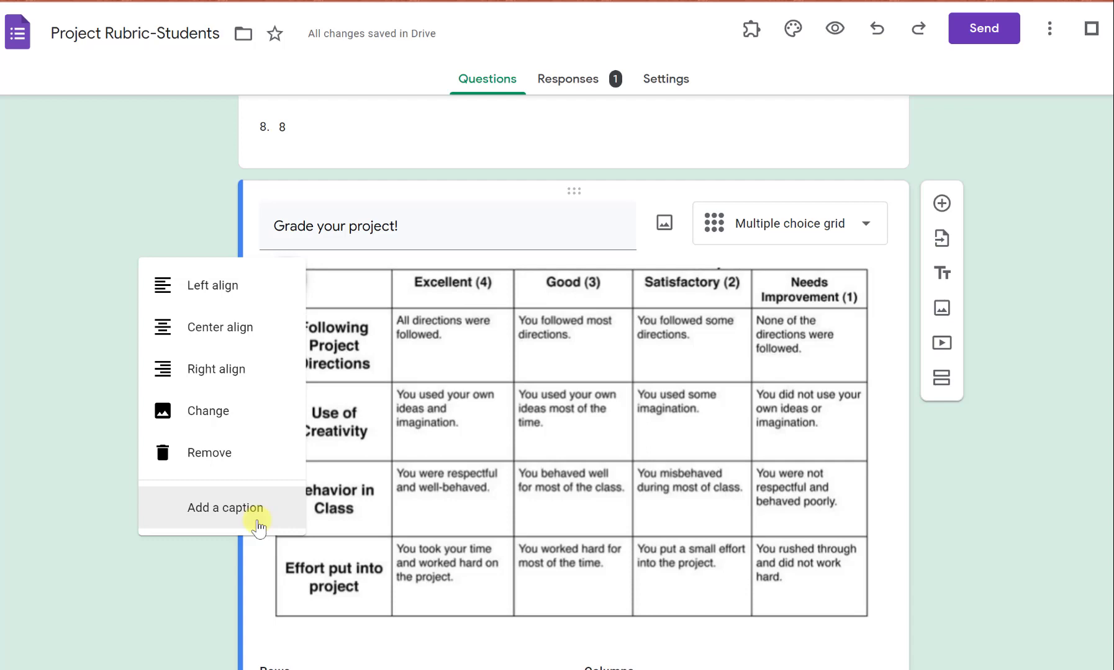
click(562, 444)
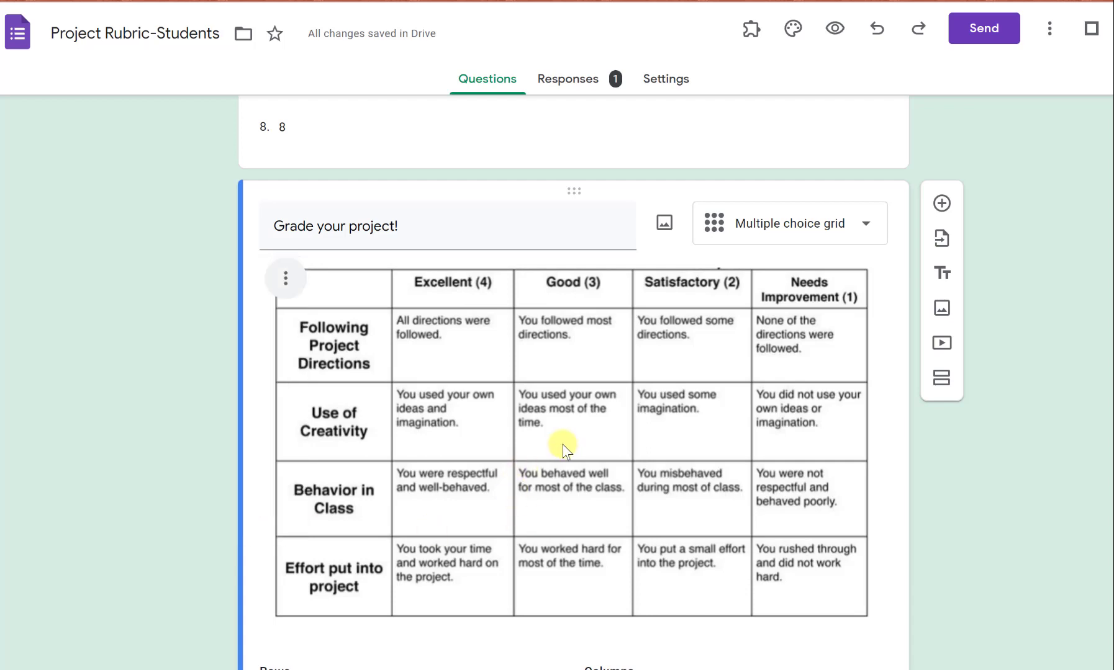
click(562, 444)
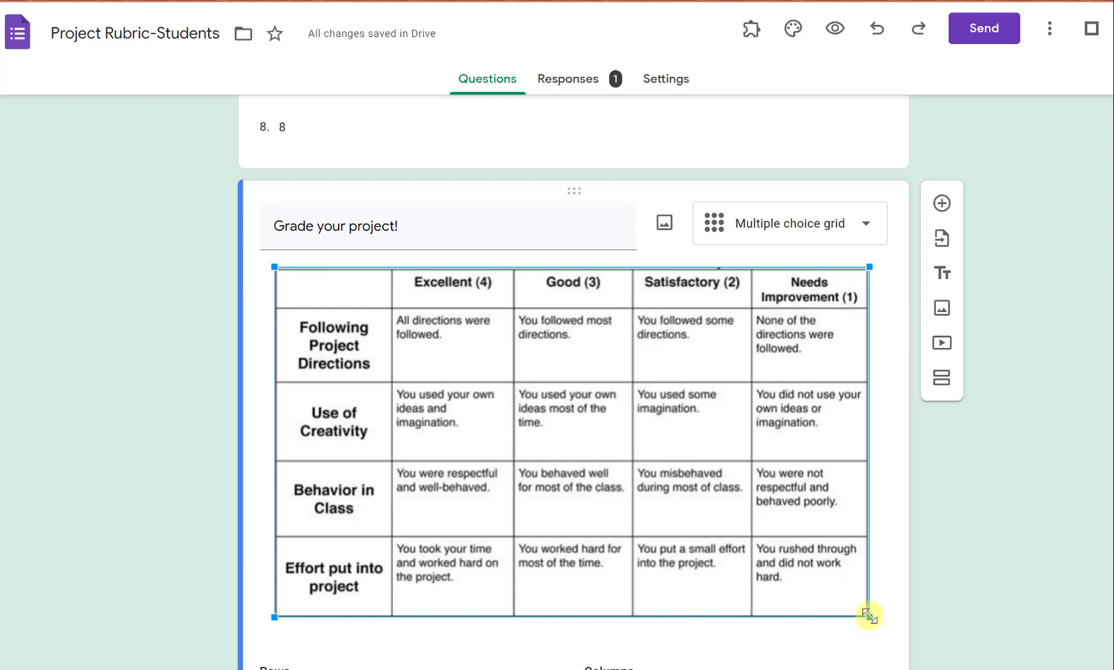
mouse_move(869, 617)
mouse_down()
mouse_move(822, 579)
mouse_move(866, 606)
mouse_up()
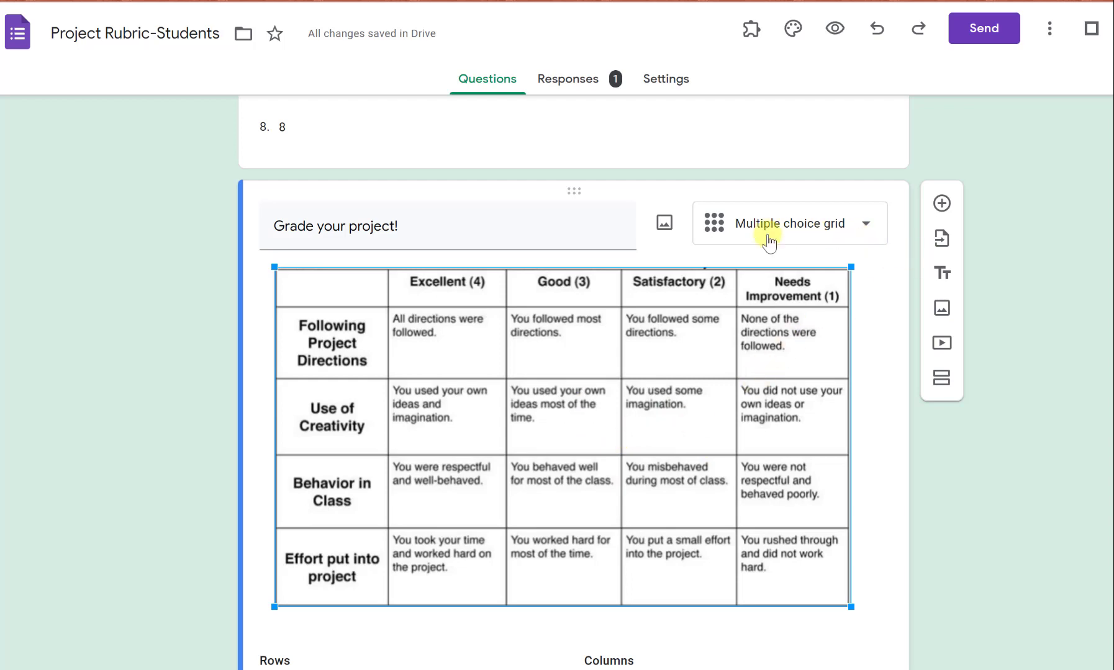
Set the question type of "Grade your project!" to Multiple choice grid
click(866, 225)
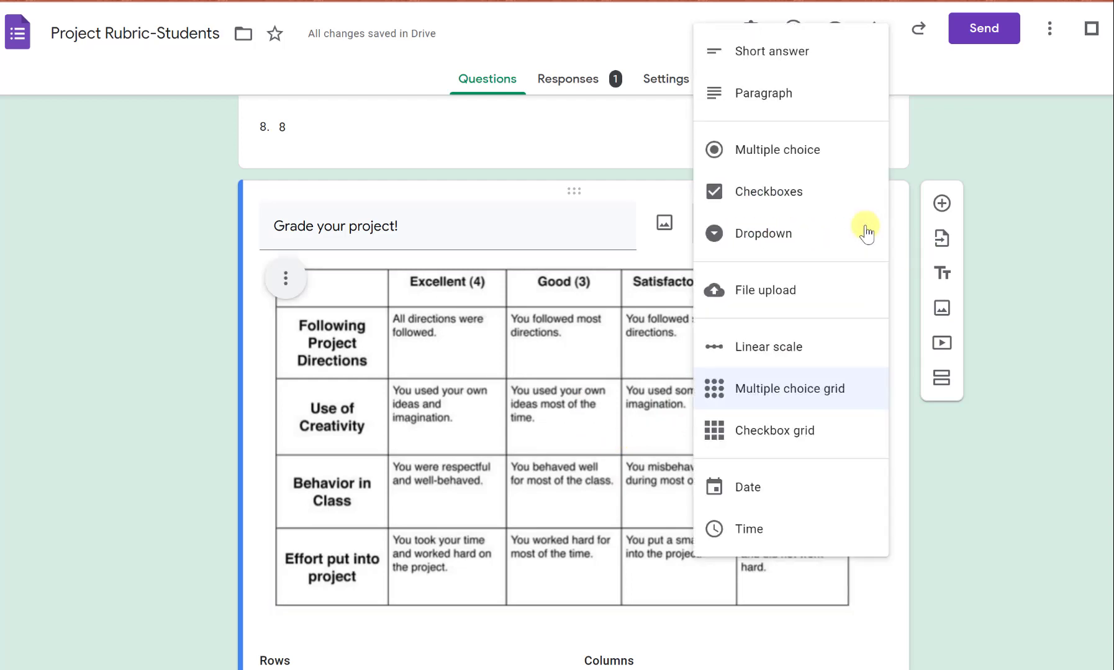
click(817, 397)
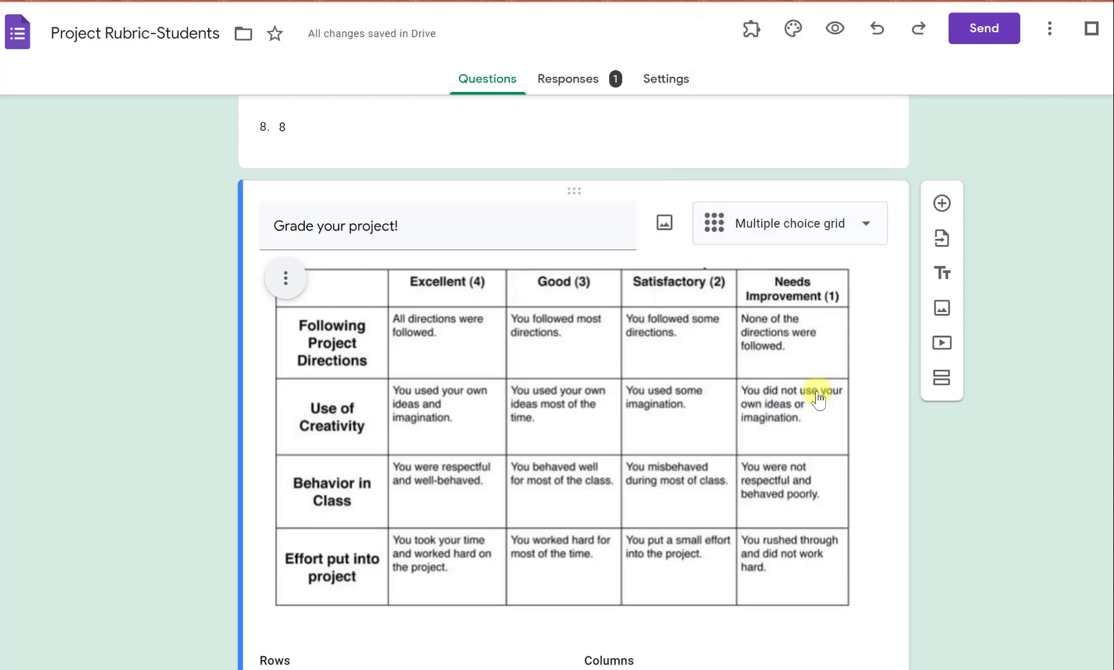
Compare the grid's row labels and column scores with the categories and ratings in the rubric image
scroll(848, 413, down, 4)
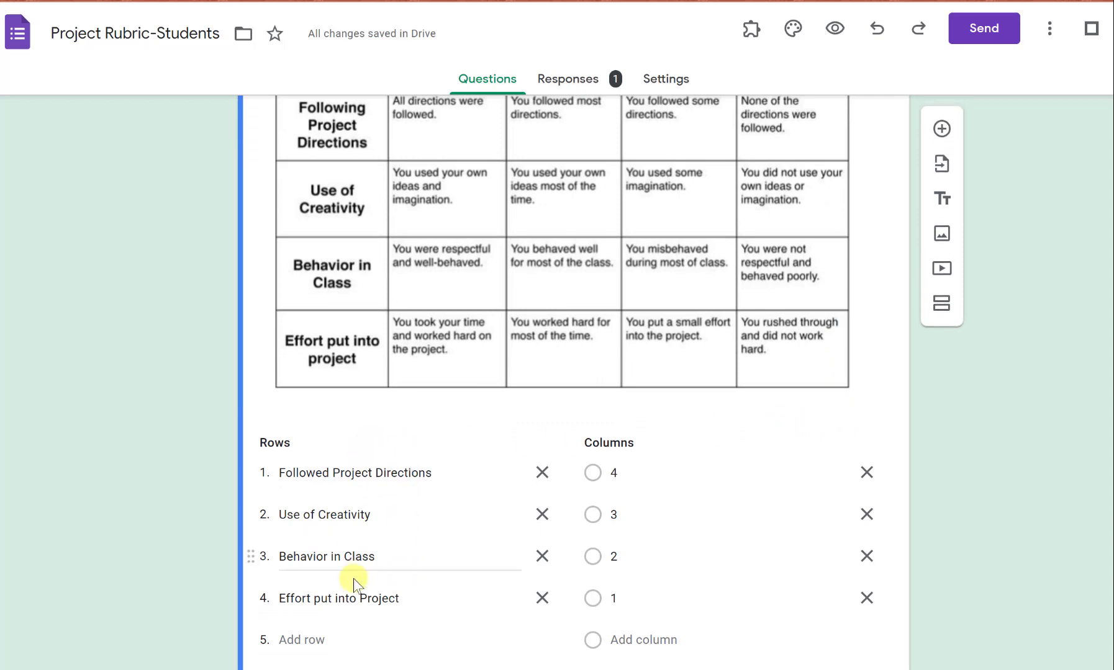
scroll(714, 501, up, 3)
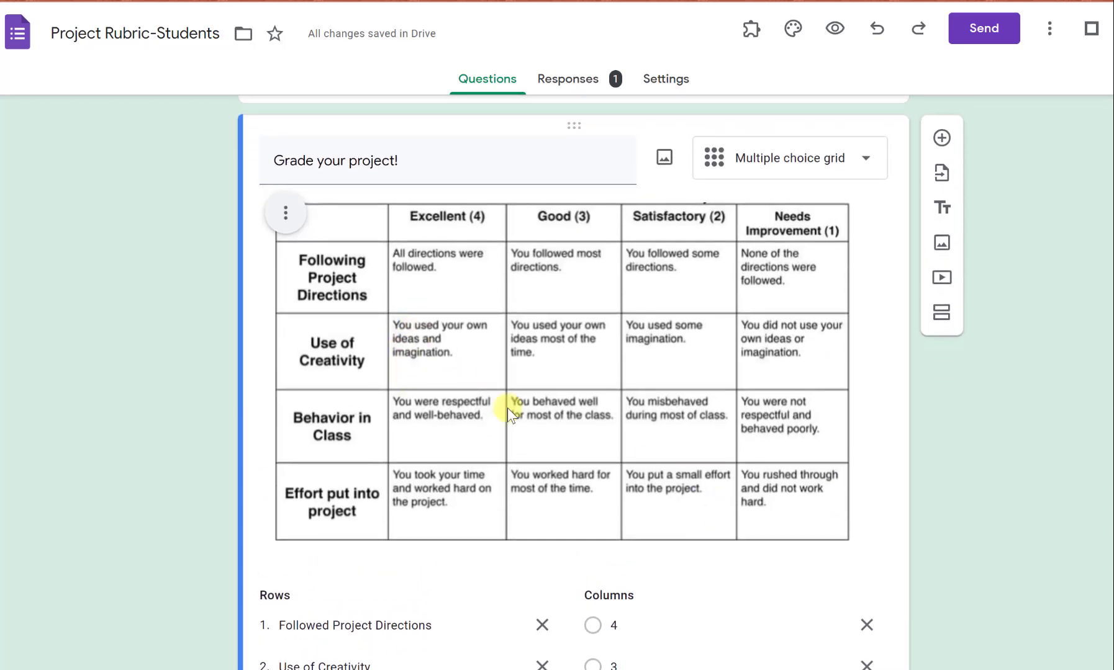
scroll(707, 428, down, 5)
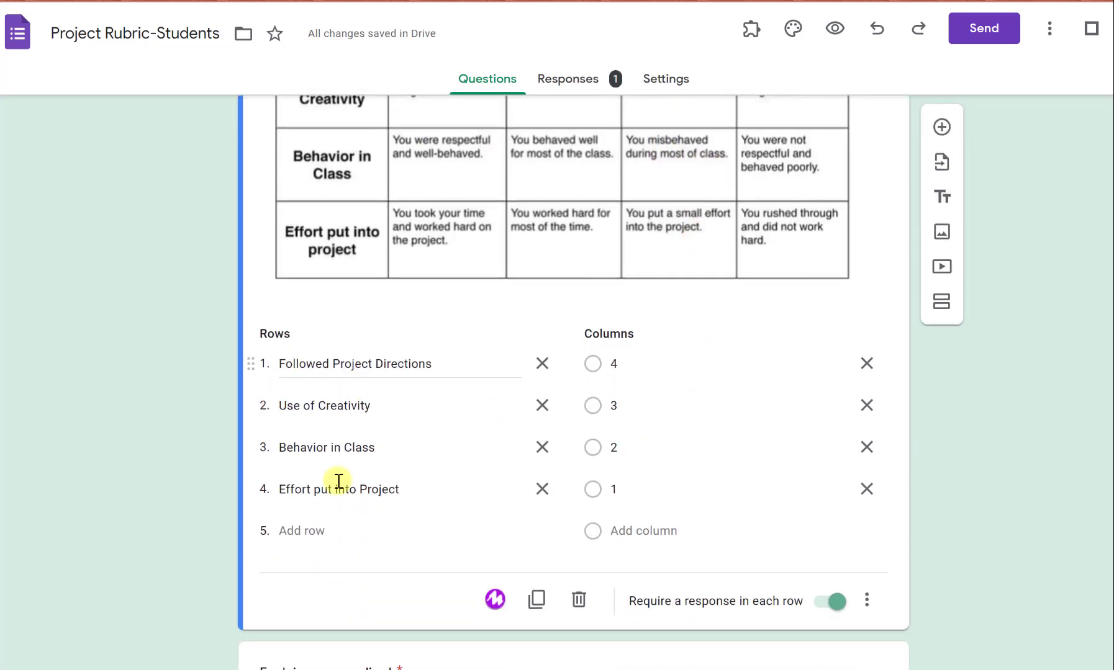
scroll(349, 518, up, 3)
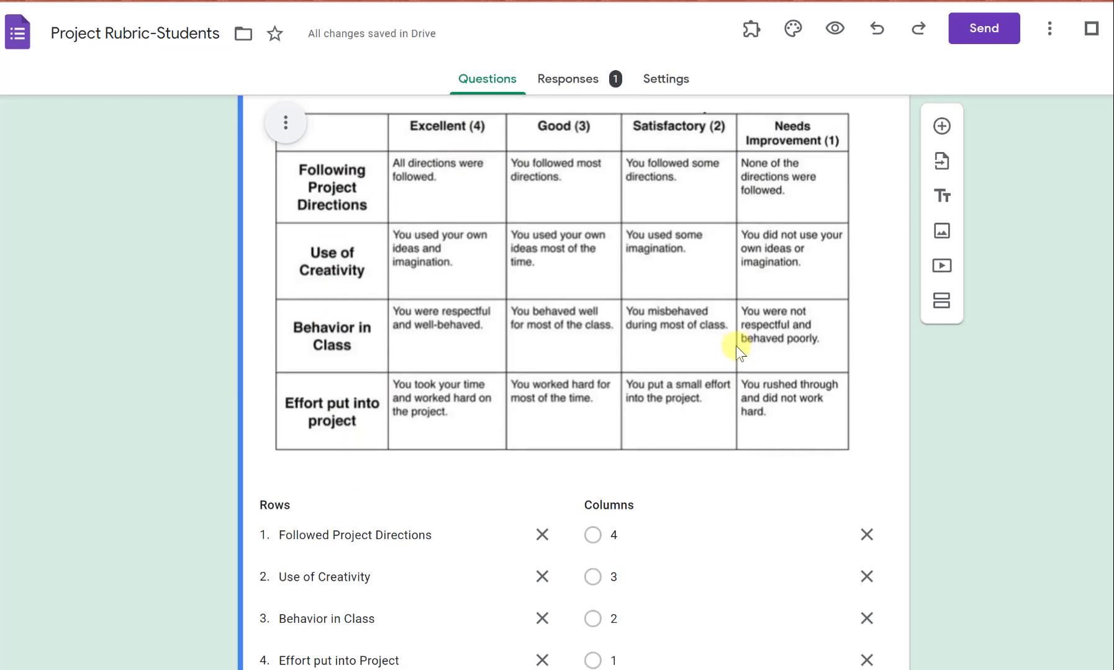
scroll(735, 345, down, 3)
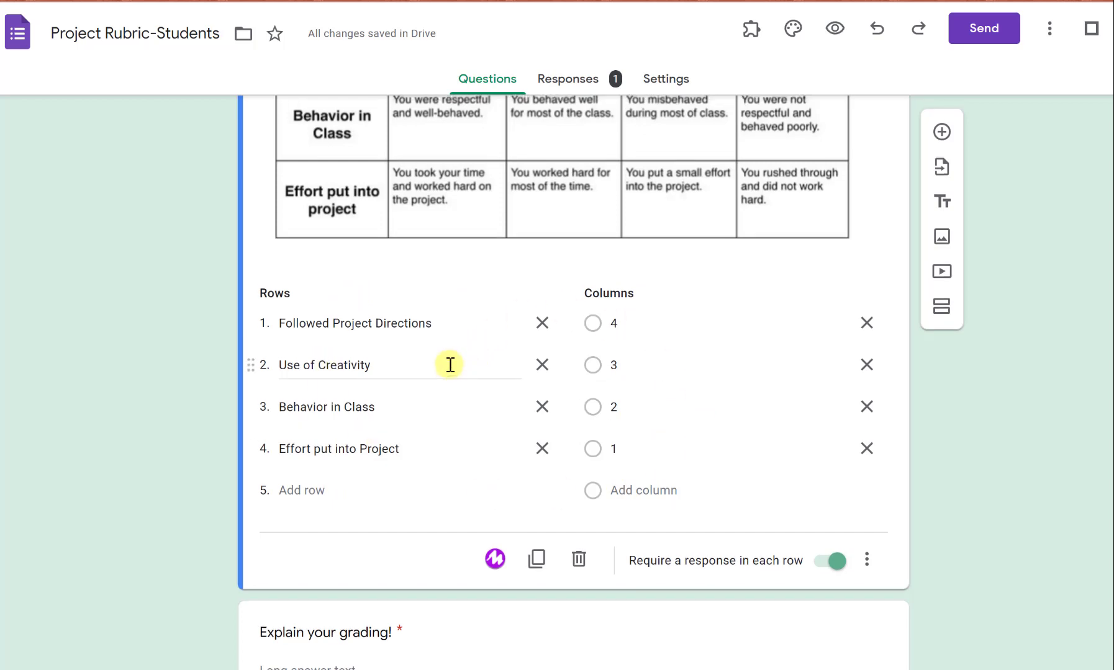
scroll(349, 317, up, 2)
scroll(663, 455, up, 2)
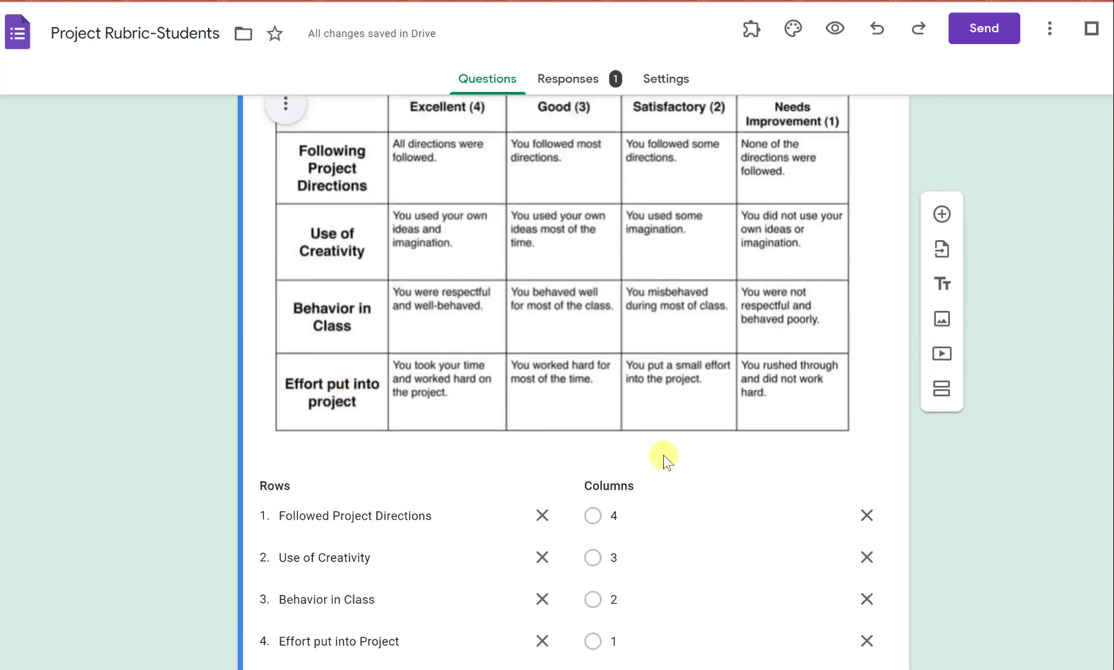
scroll(662, 455, down, 3)
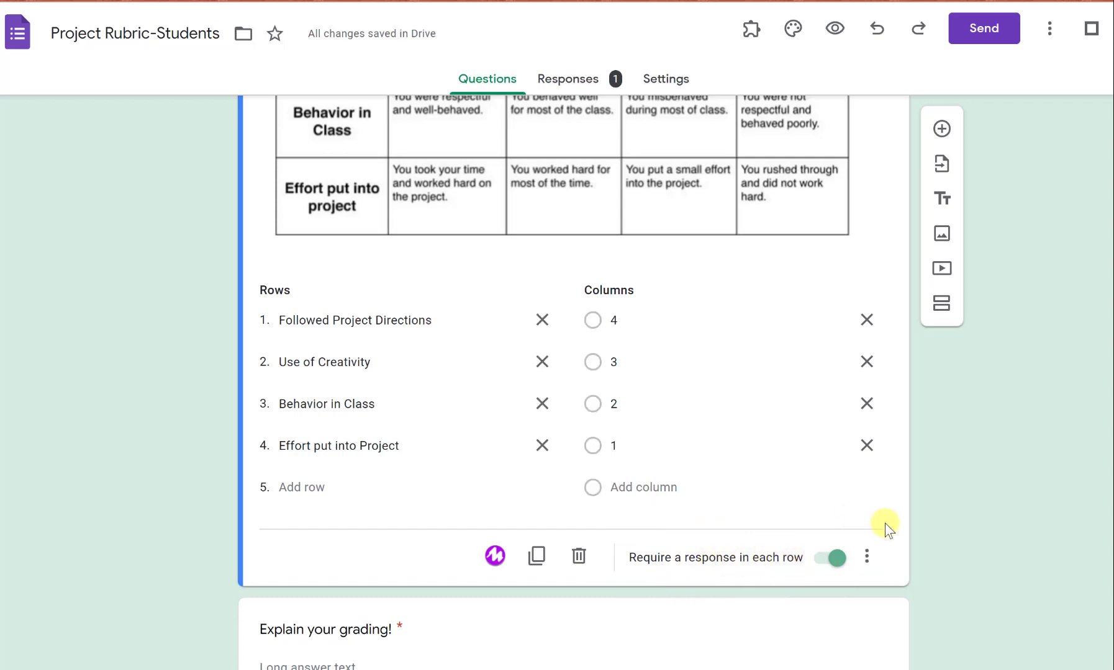
View the grid question's additional options, such as Description and Shuffle row order, and check the rows against the rubric image's order
scroll(899, 512, down, 1)
click(867, 512)
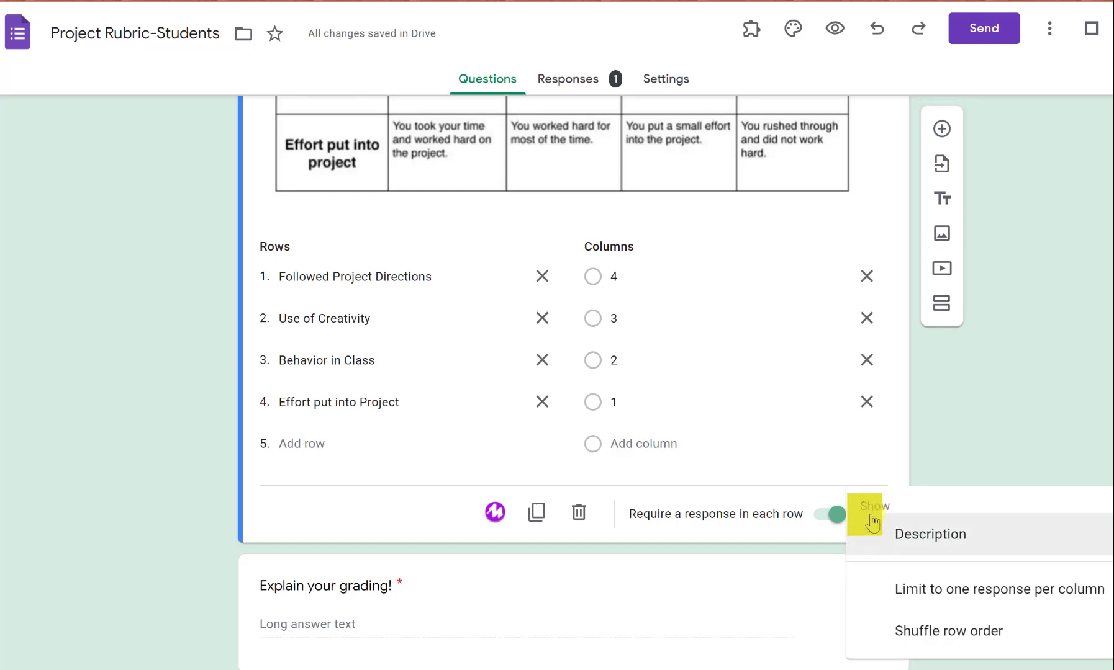
scroll(947, 455, down, 1)
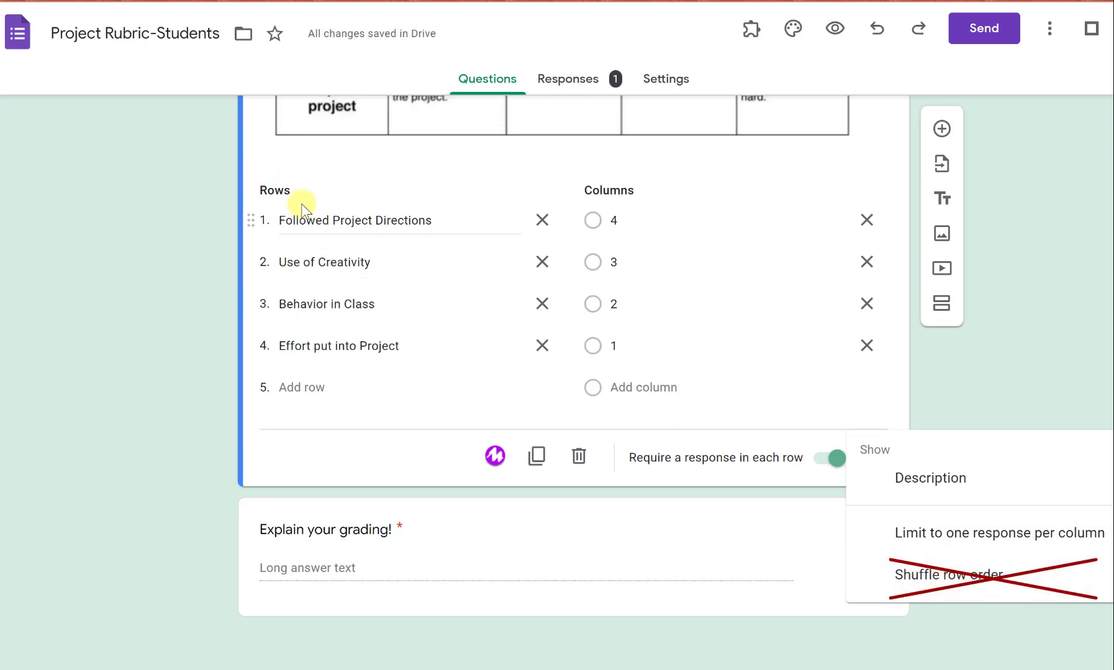
scroll(354, 367, up, 3)
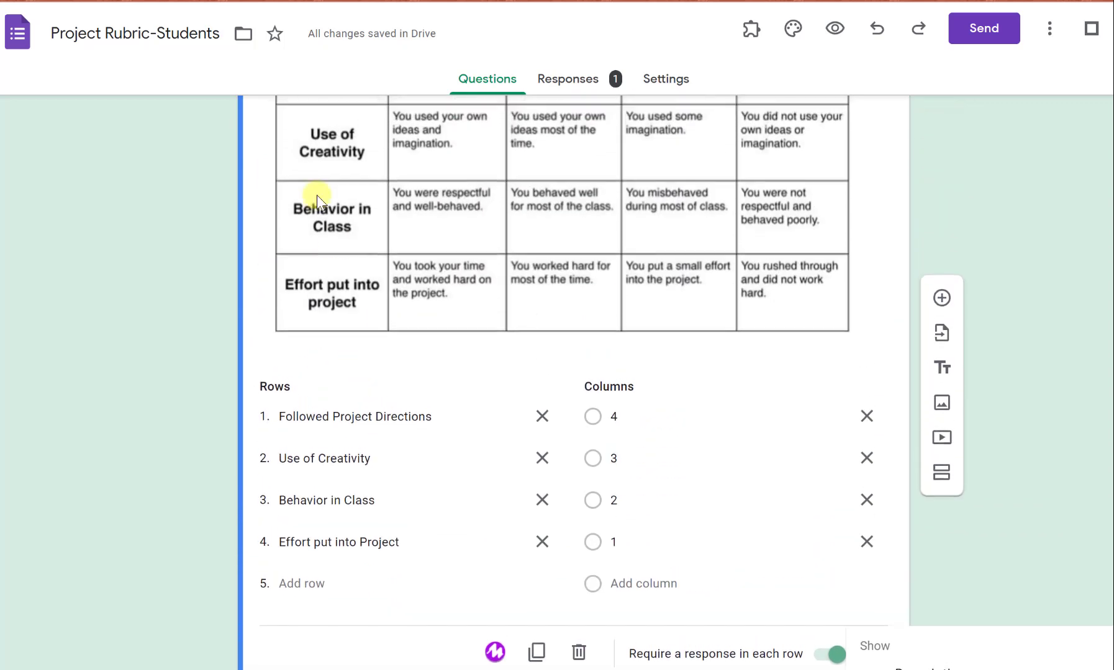
scroll(422, 335, down, 3)
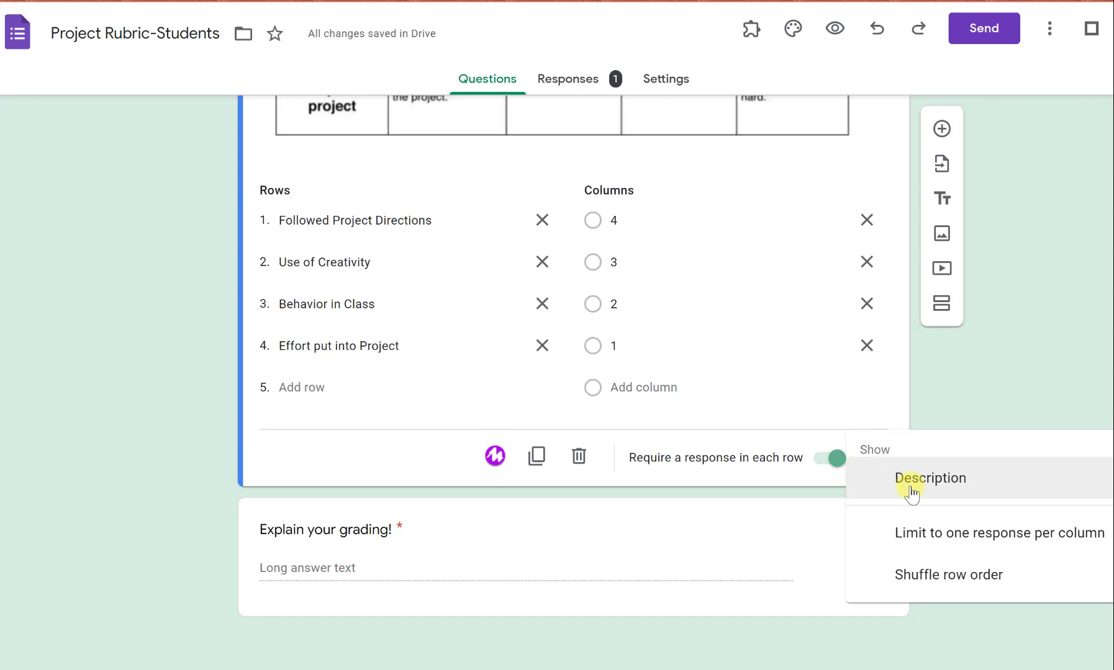
scroll(911, 489, up, 6)
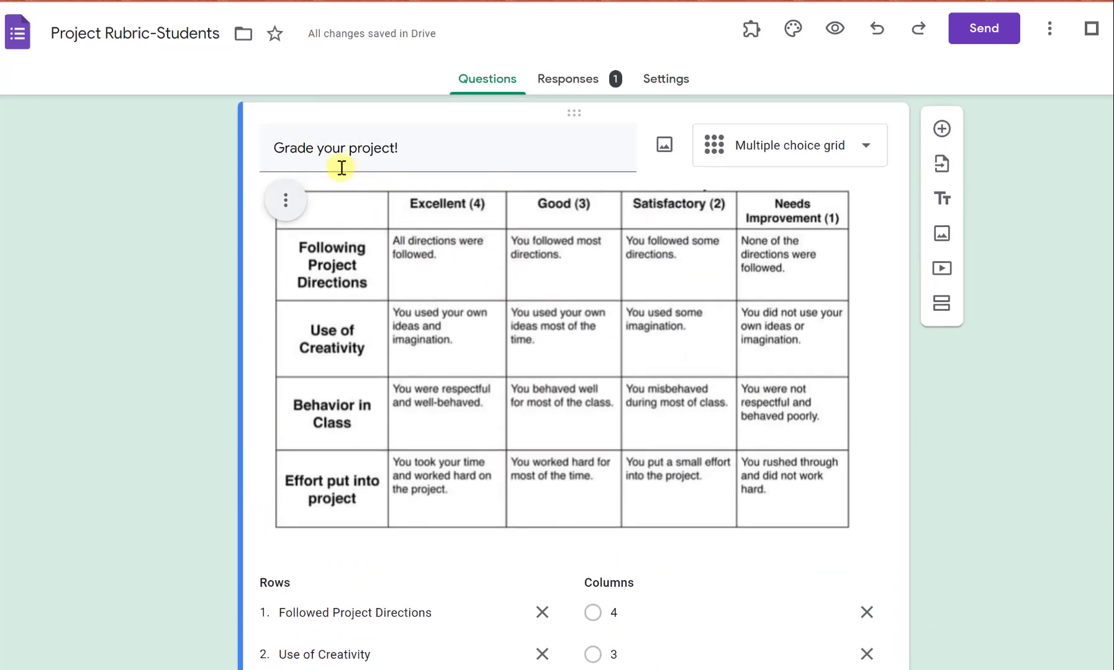
scroll(713, 344, down, 4)
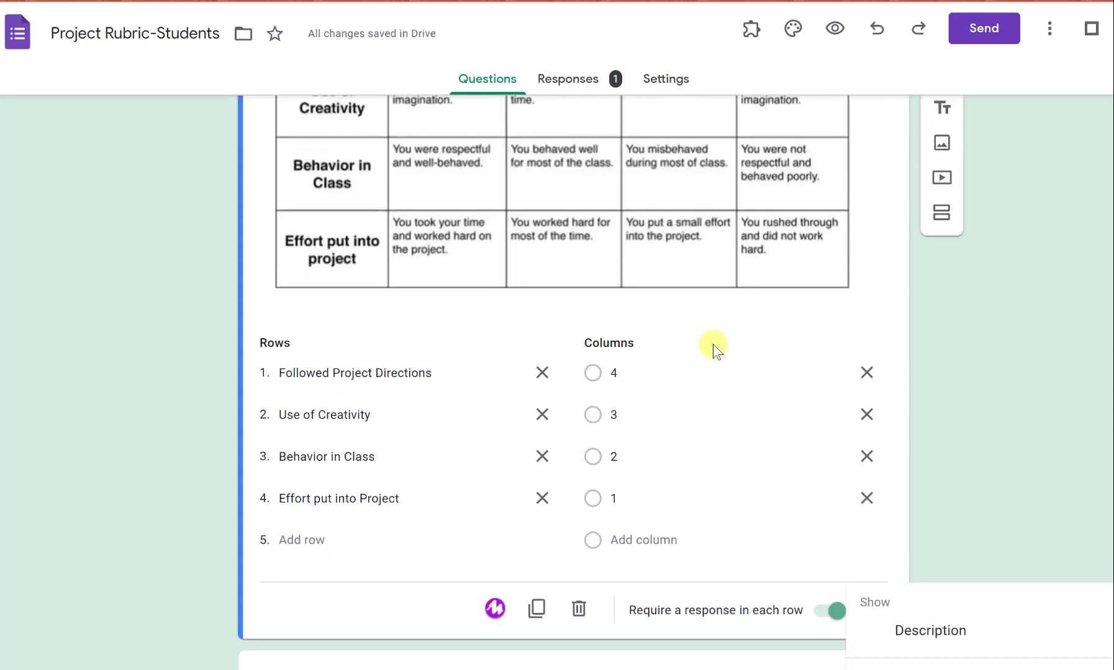
scroll(937, 524, down, 1)
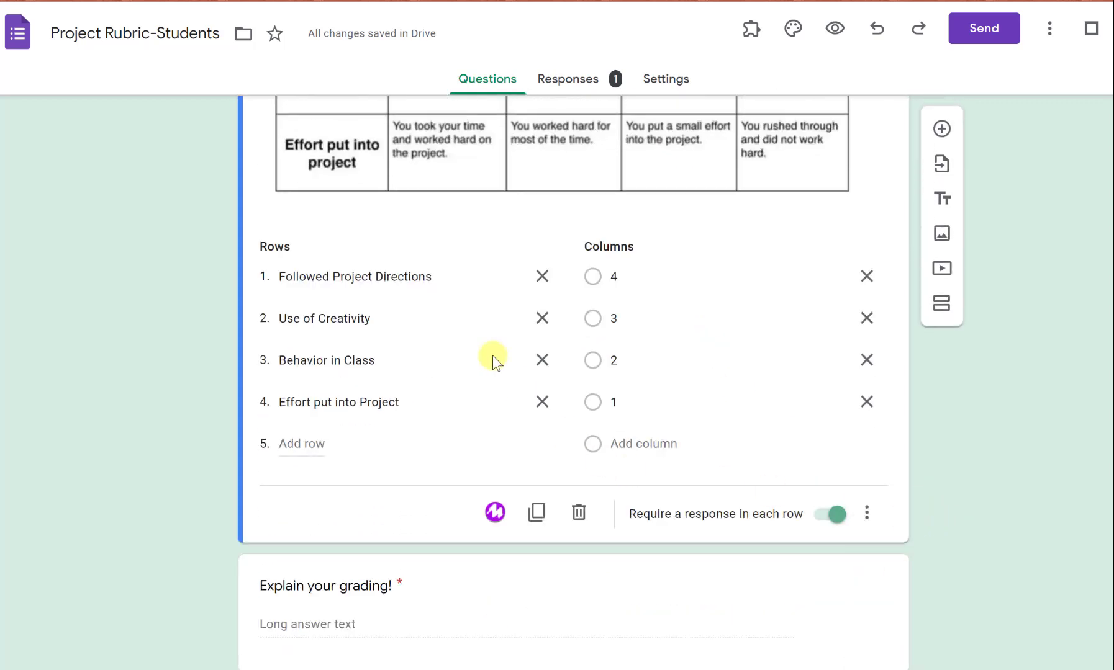
scroll(815, 420, up, 5)
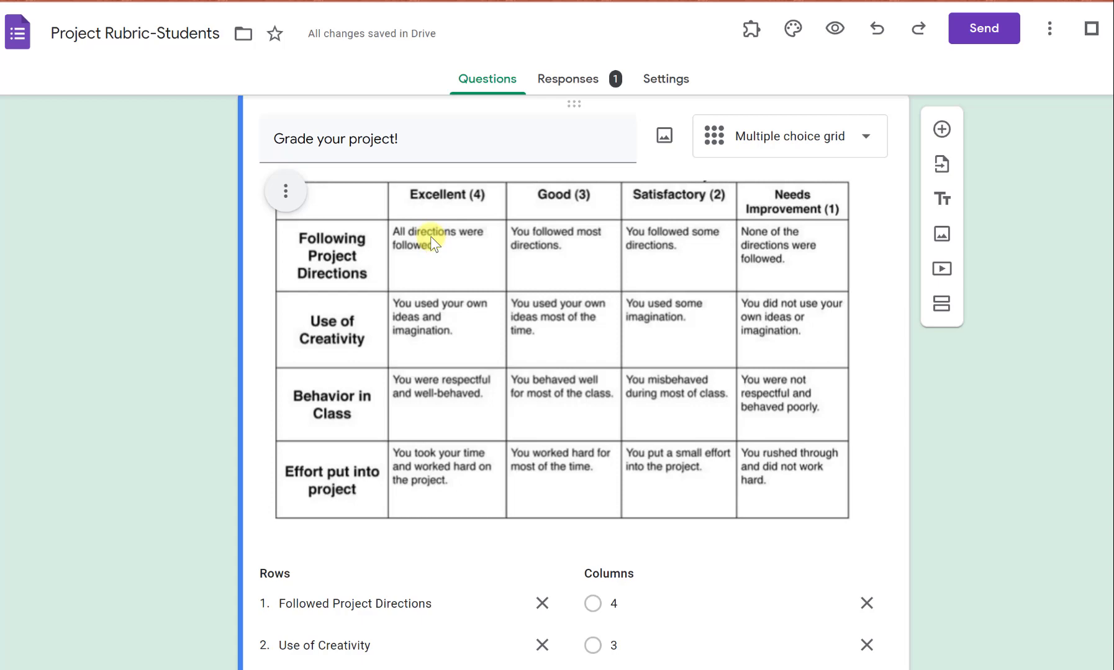
scroll(709, 323, down, 5)
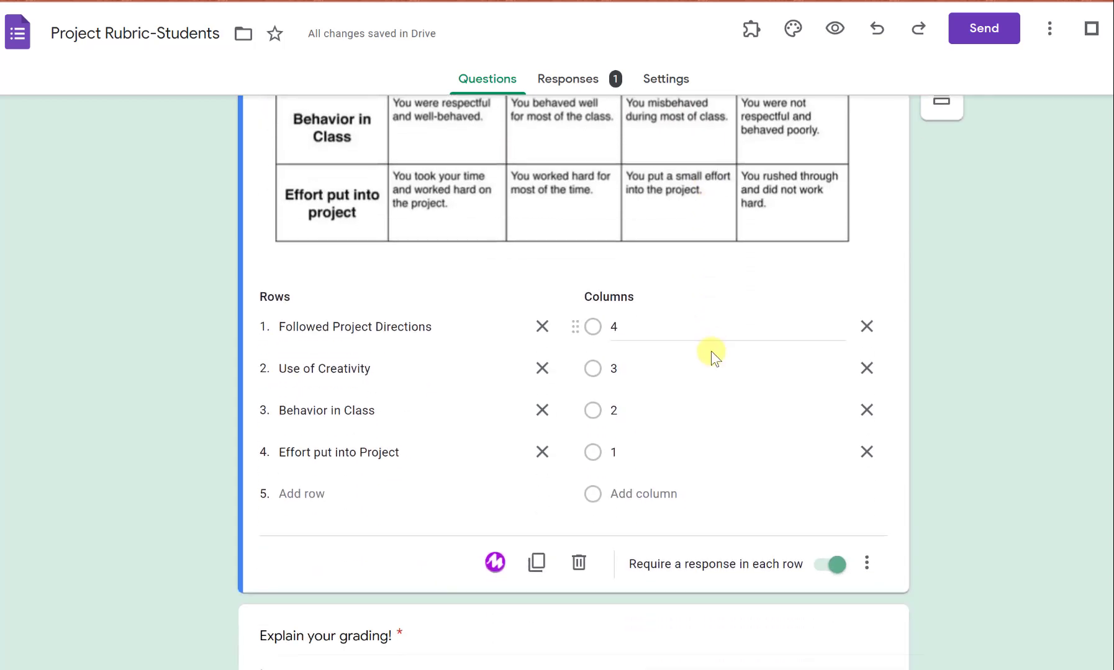
scroll(770, 547, up, 4)
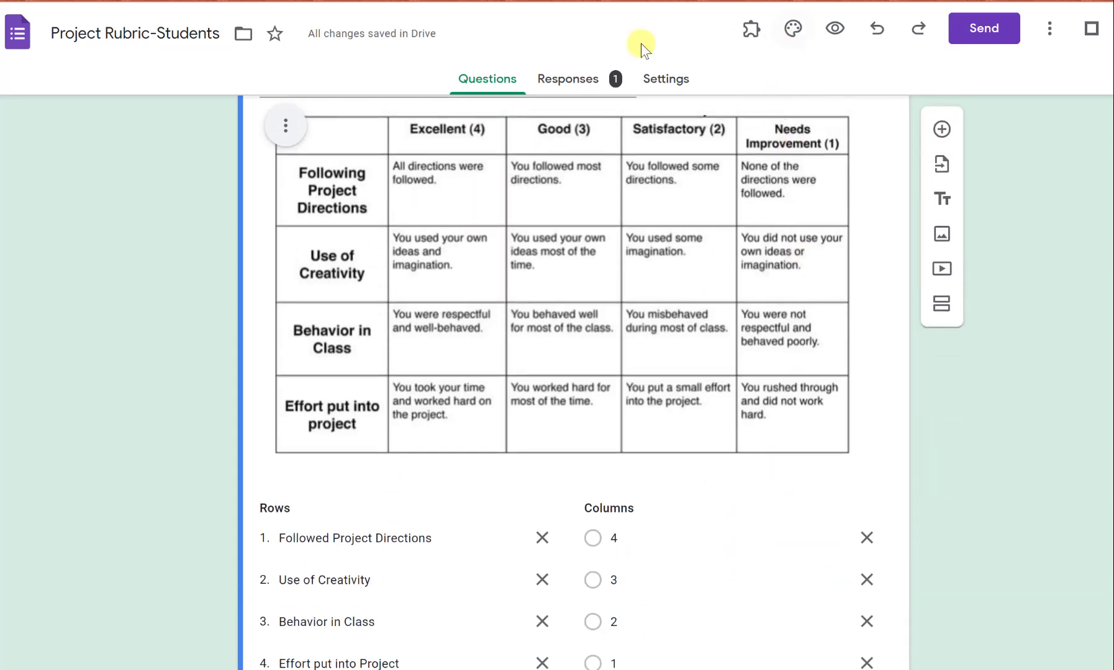
Preview the form as students see it and examine the questions down to the "Grade your project!" rubric grid
click(834, 31)
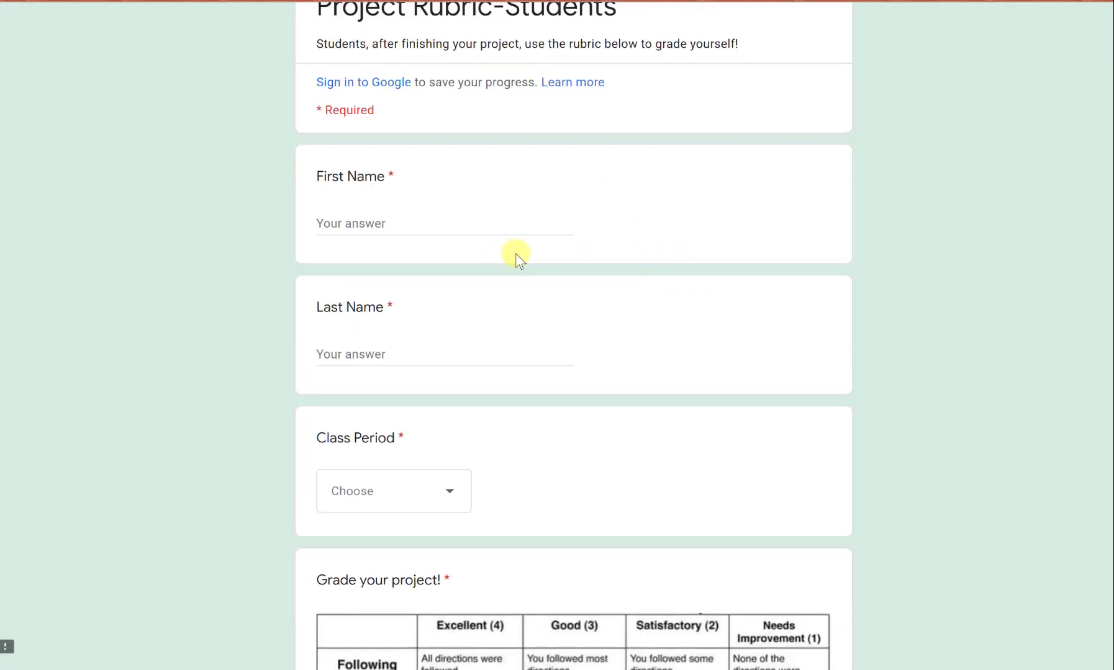
scroll(516, 255, down, 1)
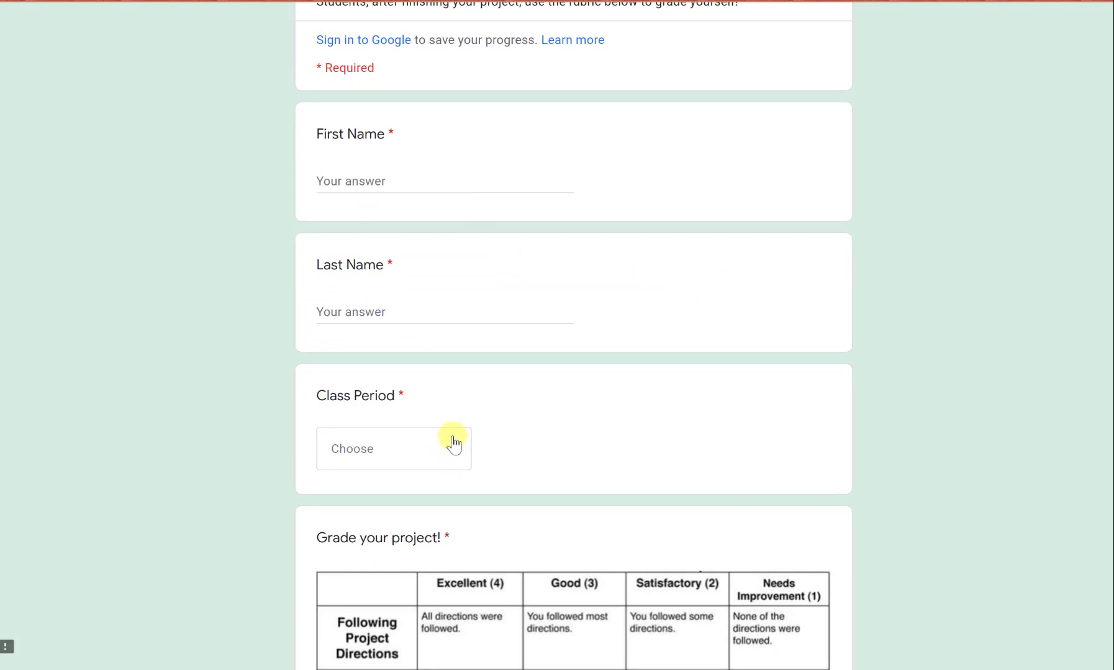
scroll(460, 427, down, 5)
scroll(454, 381, down, 3)
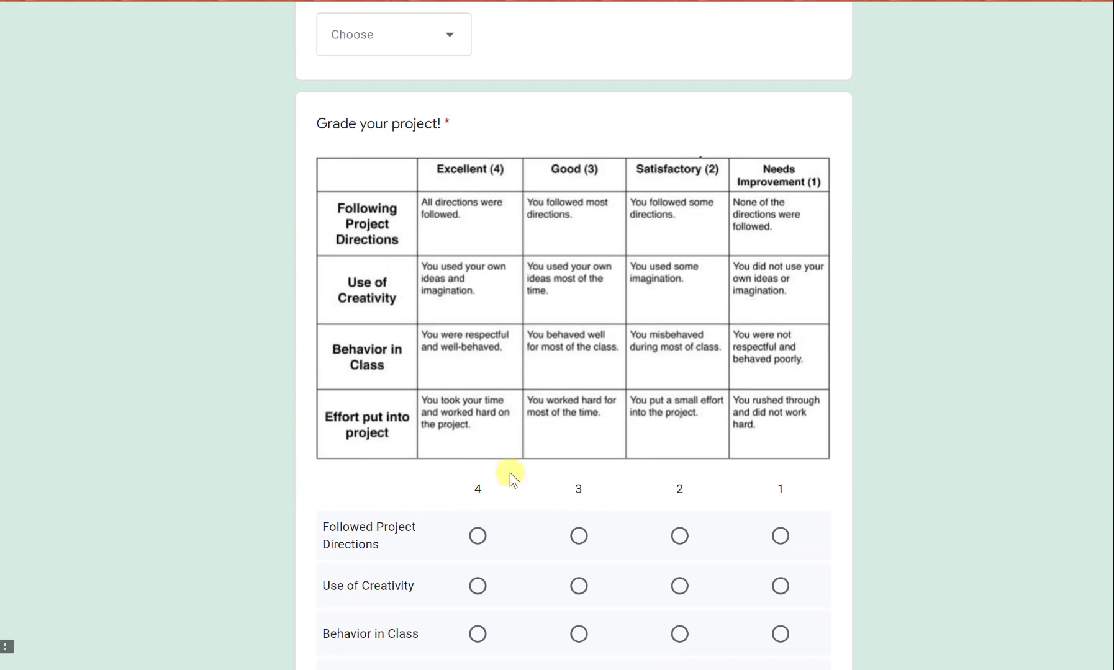
scroll(507, 470, down, 2)
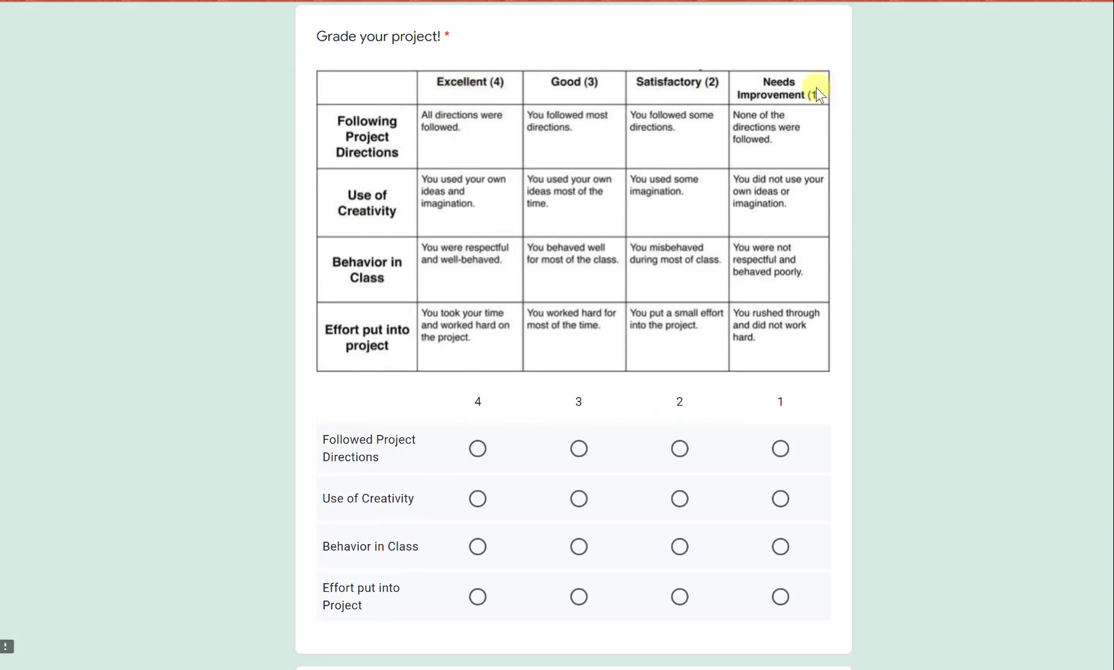
scroll(591, 379, down, 1)
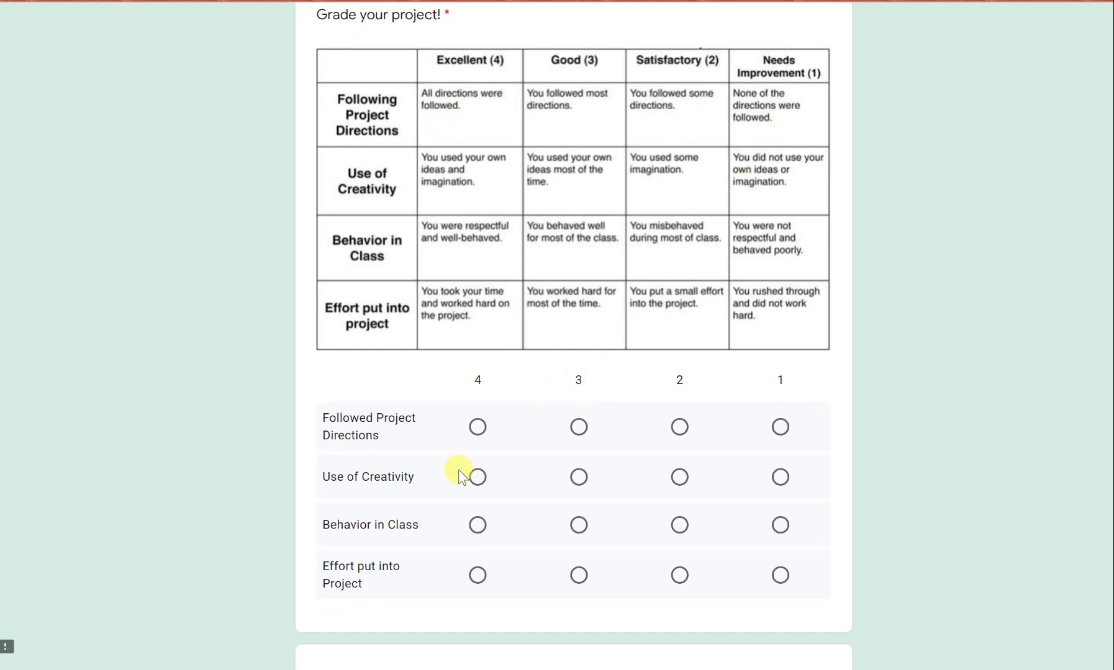
Answer the preview grid with 4 for Followed Project Directions, Use of Creativity and Effort put into Project, and 2 for Behavior in Class
click(478, 430)
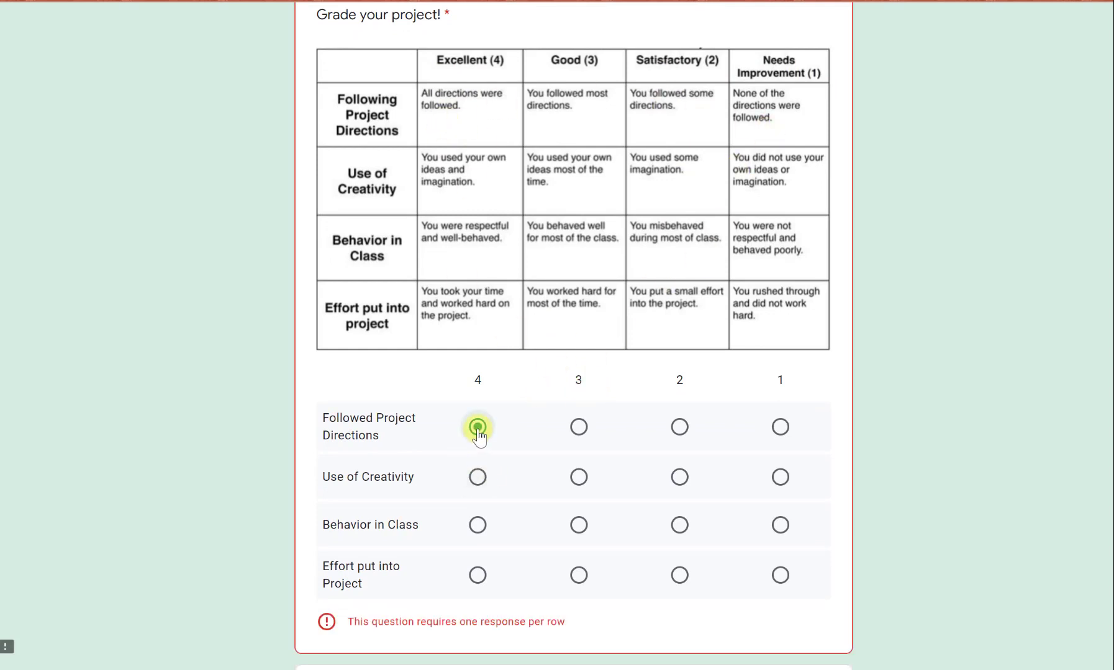
click(682, 526)
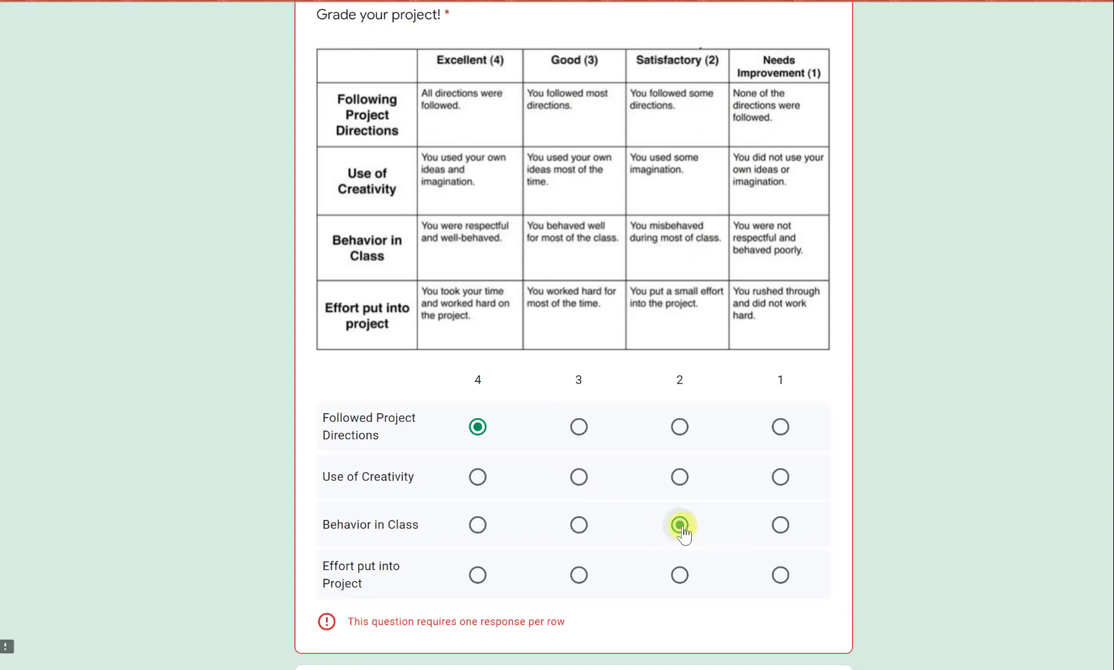
click(478, 576)
scroll(561, 499, down, 2)
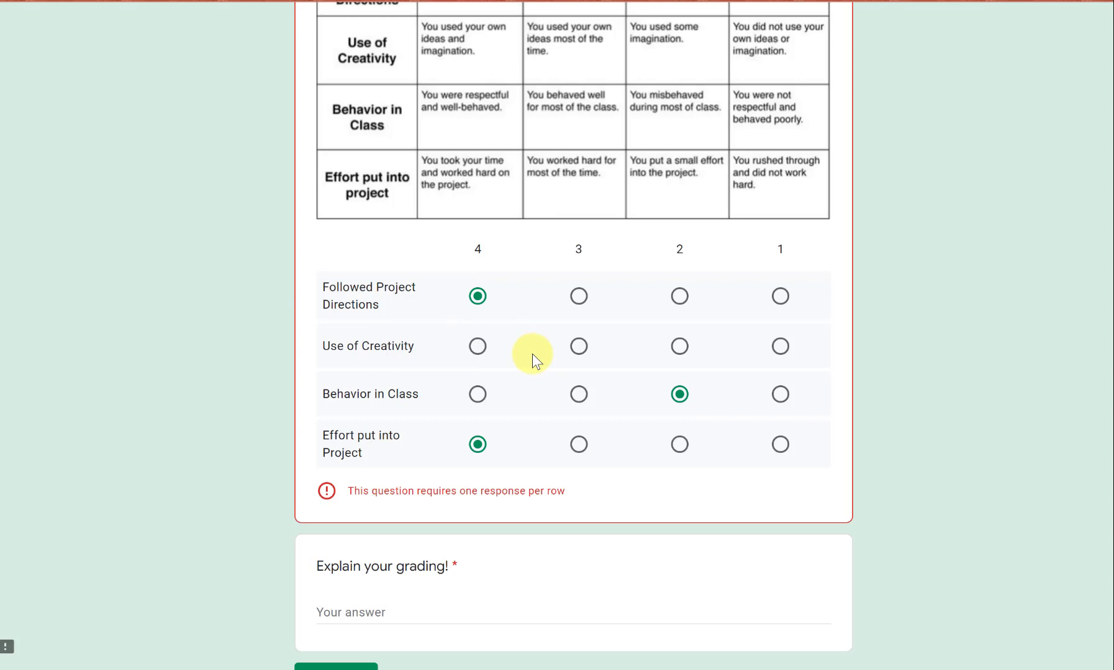
click(482, 349)
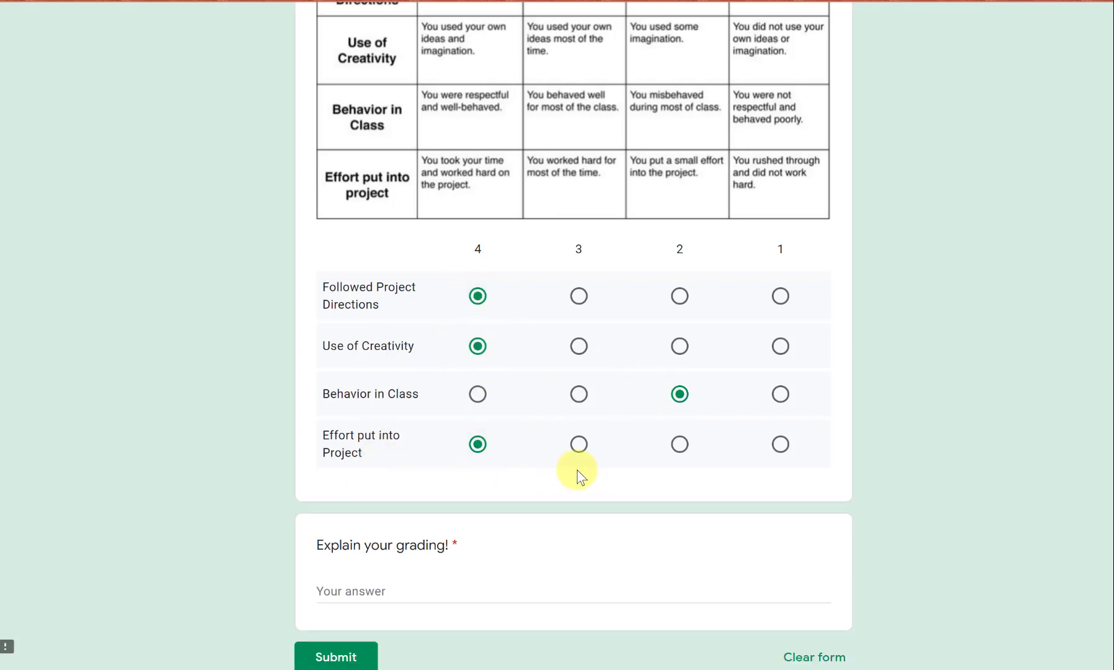
scroll(596, 416, up, 1)
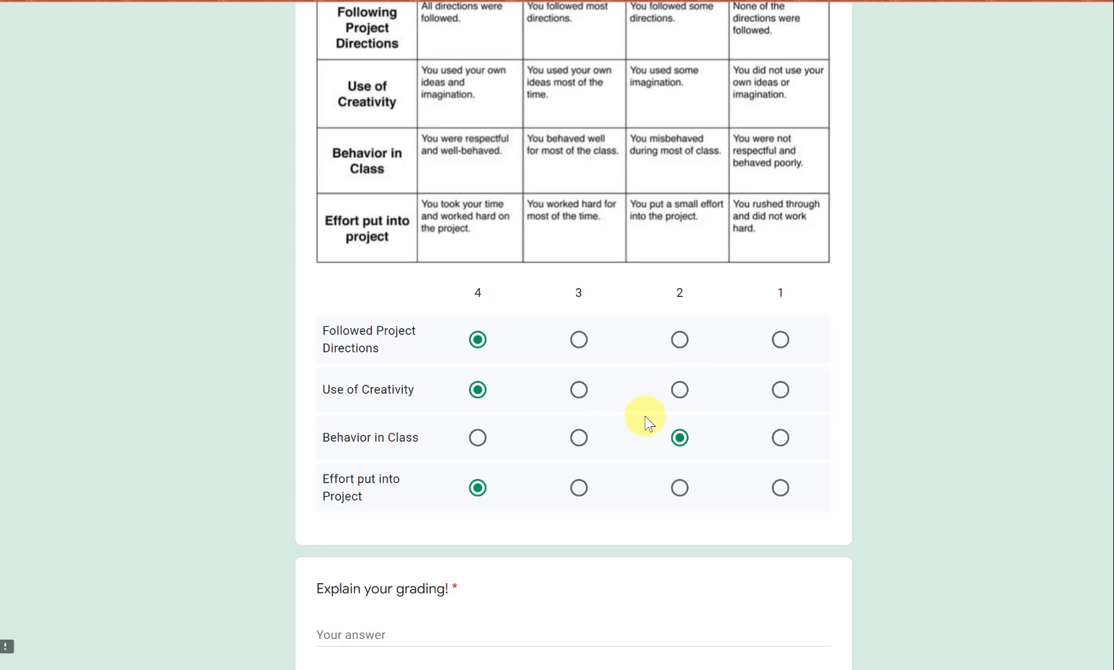
scroll(645, 416, down, 3)
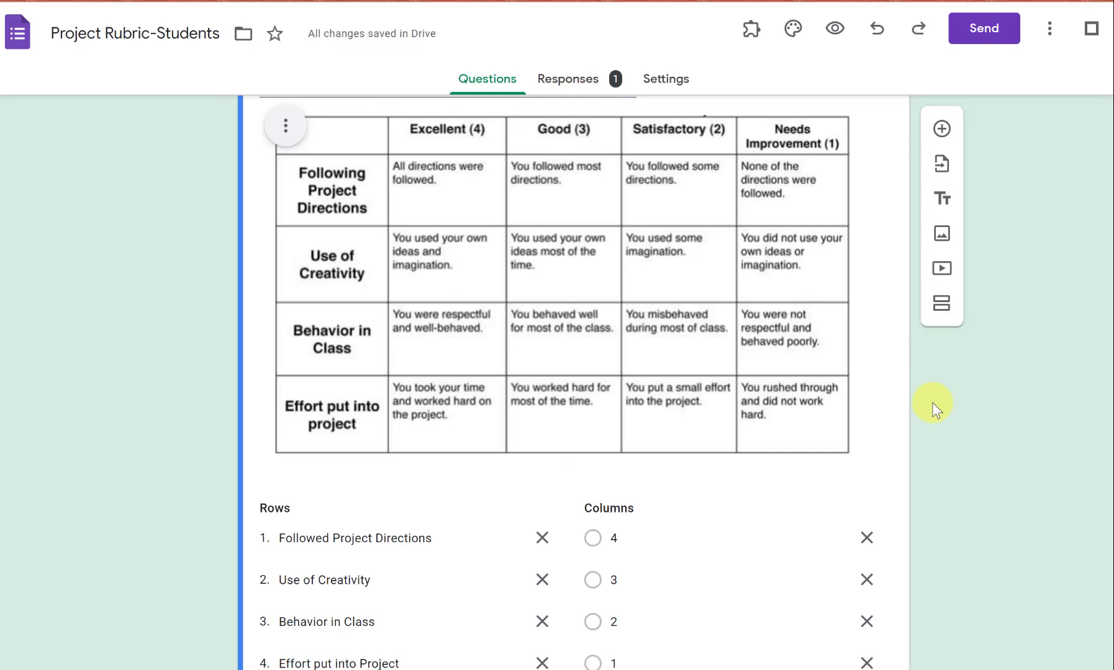
Look back over the form's questions in the editor, and view the form's settings for how responses are collected and protected
scroll(931, 402, down, 5)
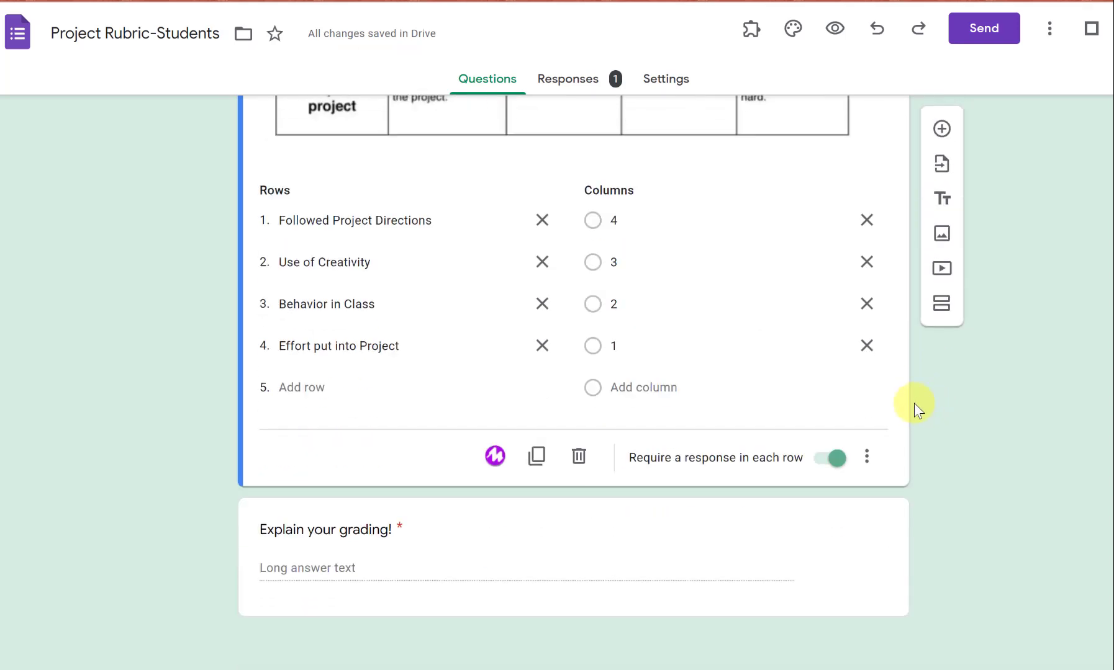
scroll(834, 569, up, 1)
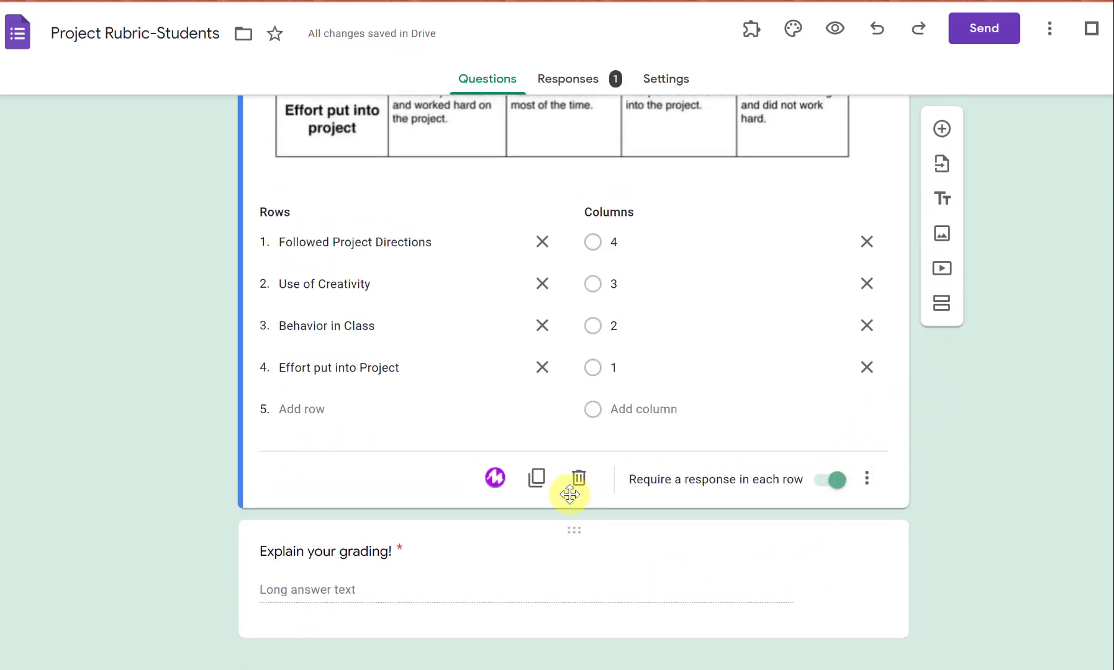
scroll(785, 407, up, 7)
scroll(785, 402, up, 15)
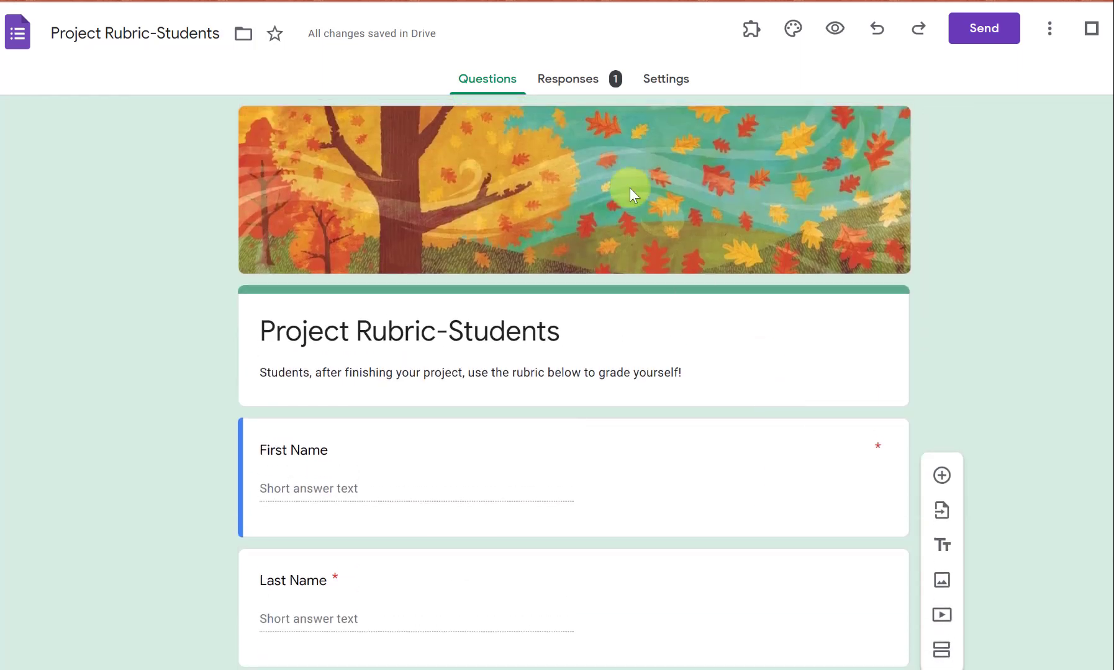
click(669, 91)
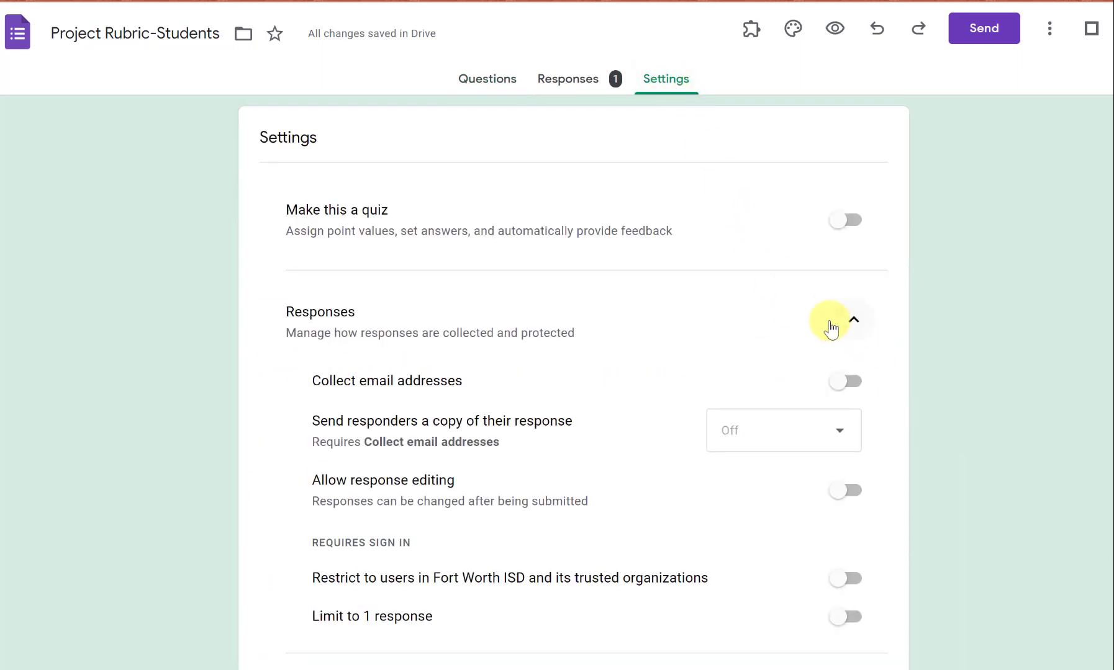
scroll(782, 323, down, 1)
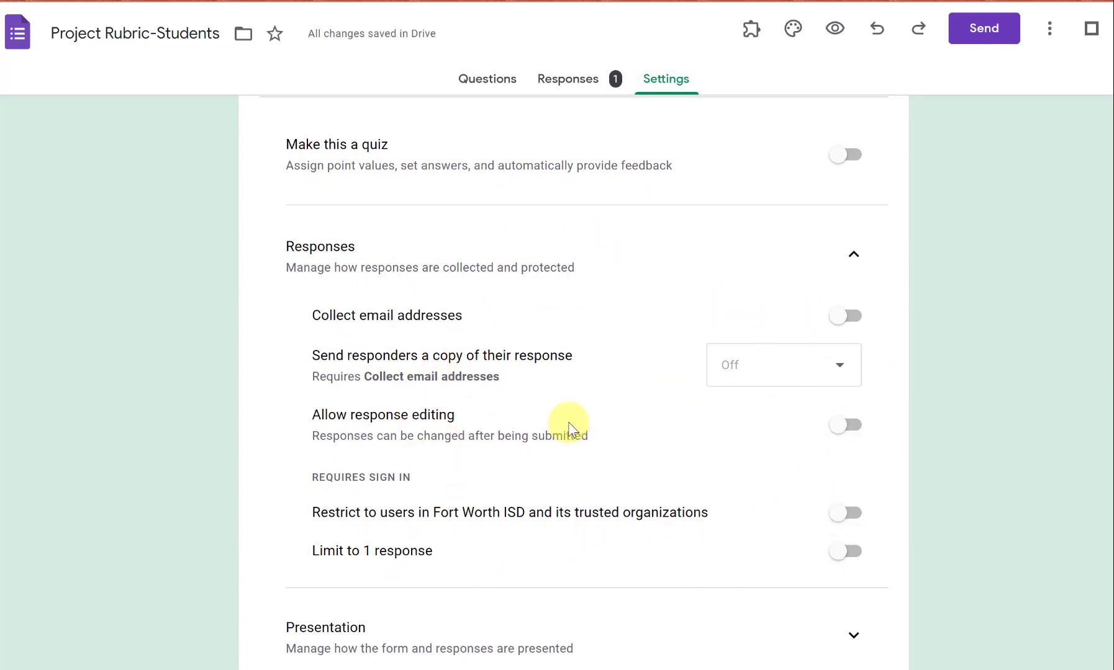
Open the sending options for the Project Rubric-Students form
click(979, 40)
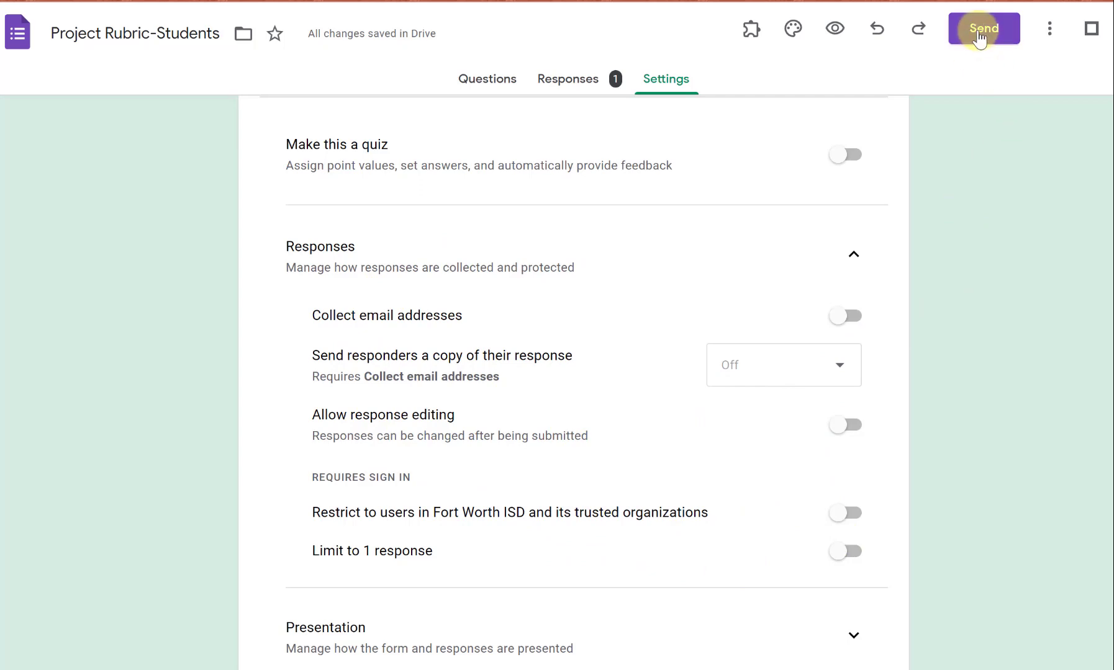